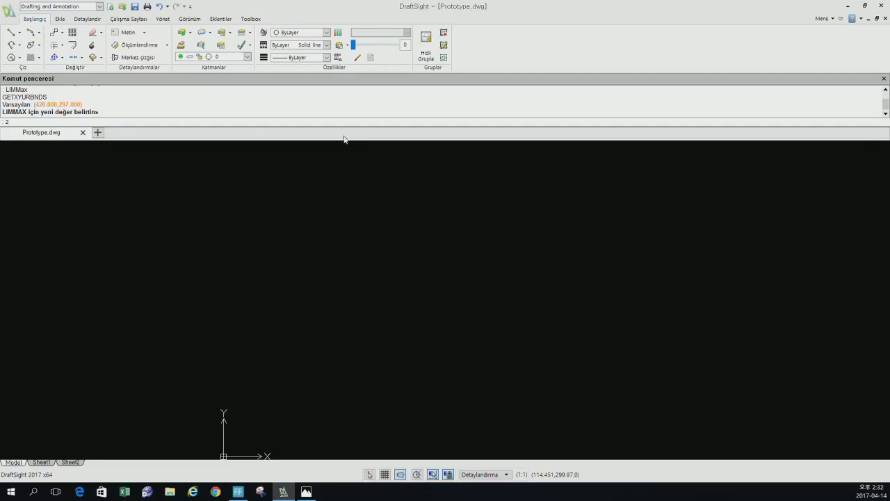
Zoom the empty drawing with the Fit option
{"action": "key", "text": "Return"}
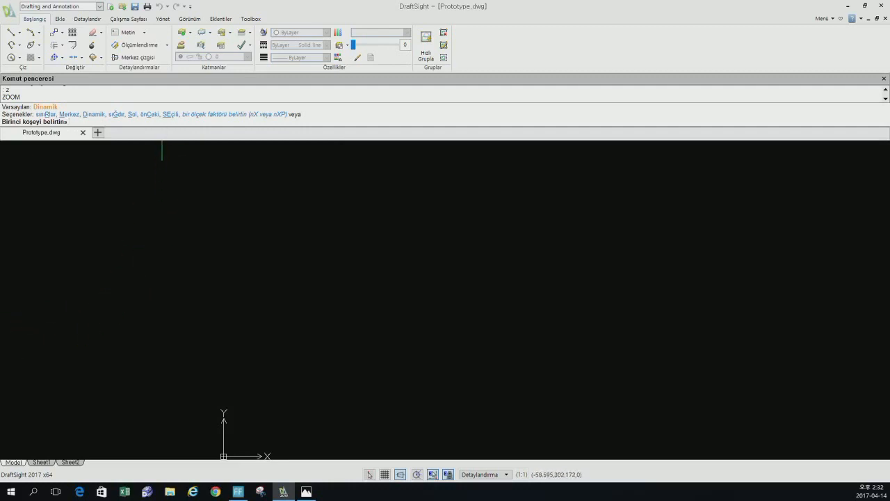
{"action": "type", "text": "g"}
{"action": "key", "text": "Return"}
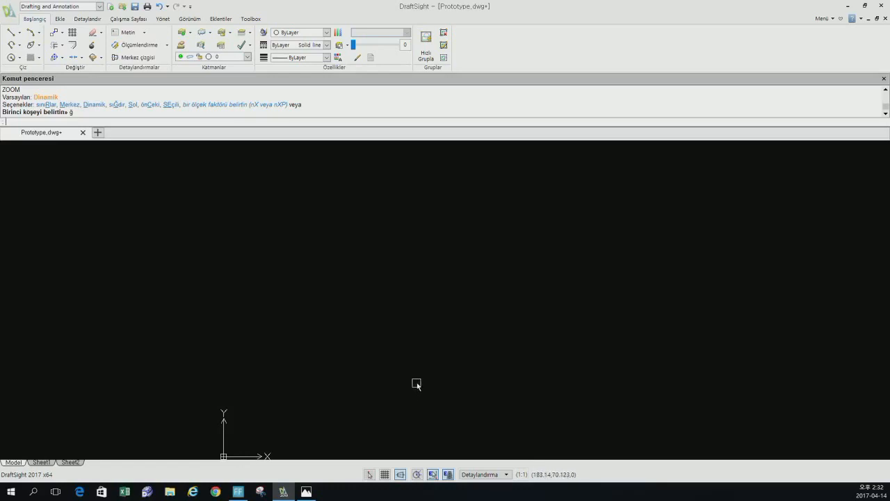
Start the Line command, set the polar guide increment angle to 45 degrees, and turn polar guides on
{"action": "type", "text": "l"}
{"action": "key", "text": "Return"}
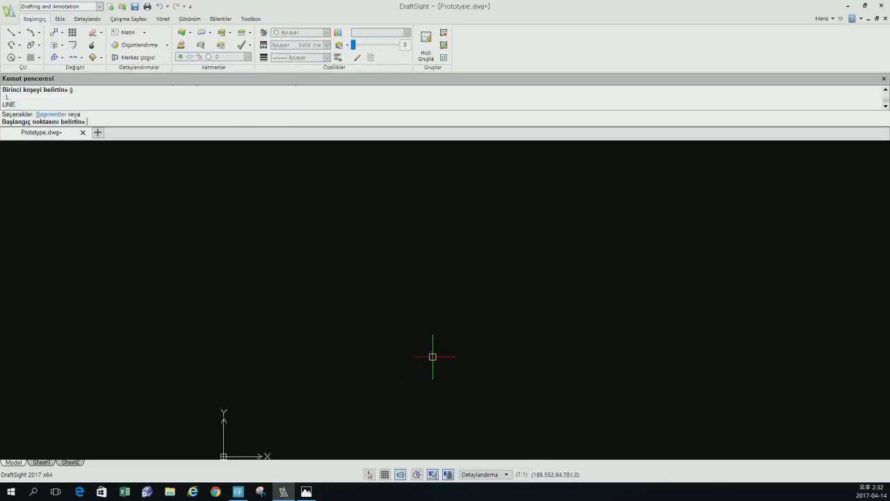
{"action": "left_click", "coordinate": [416, 475]}
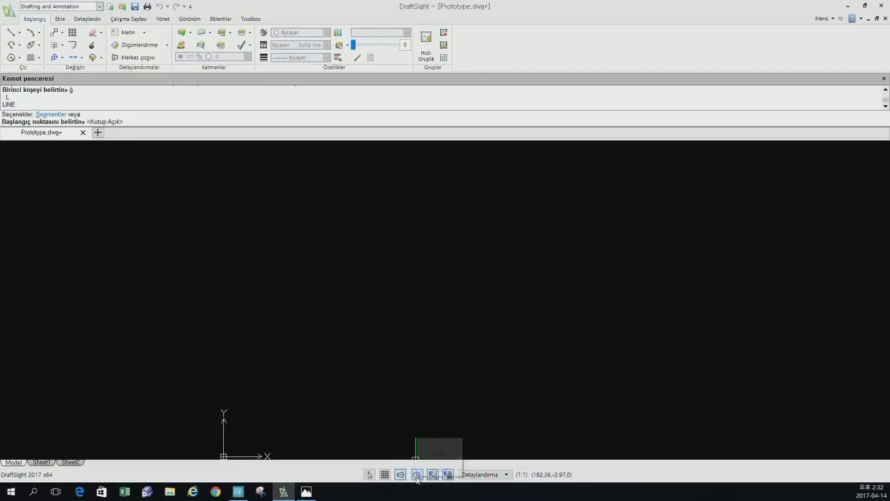
{"action": "right_click", "coordinate": [417, 479]}
{"action": "left_click", "coordinate": [425, 470]}
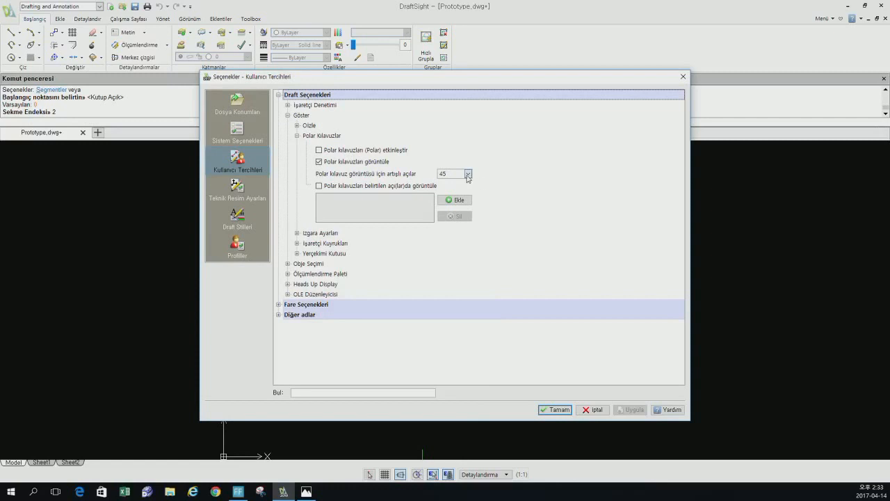
{"action": "left_click", "coordinate": [468, 174]}
{"action": "left_click", "coordinate": [455, 188]}
{"action": "left_click", "coordinate": [469, 175]}
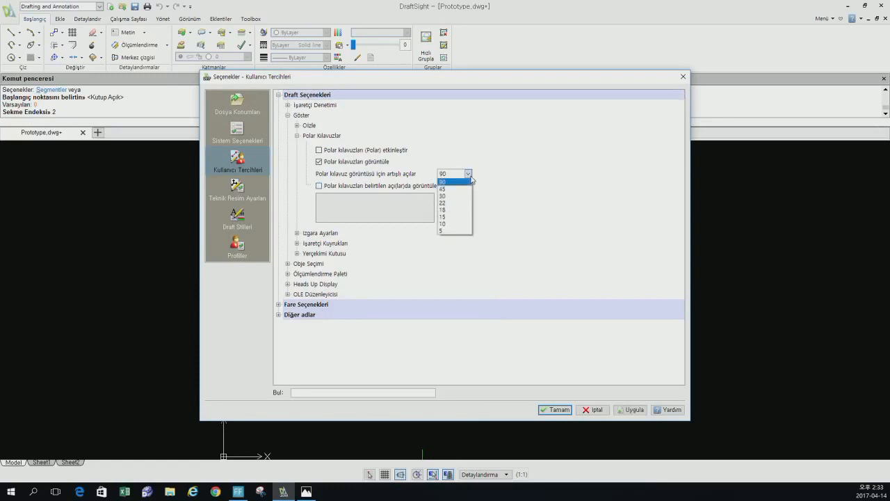
{"action": "left_click", "coordinate": [459, 189]}
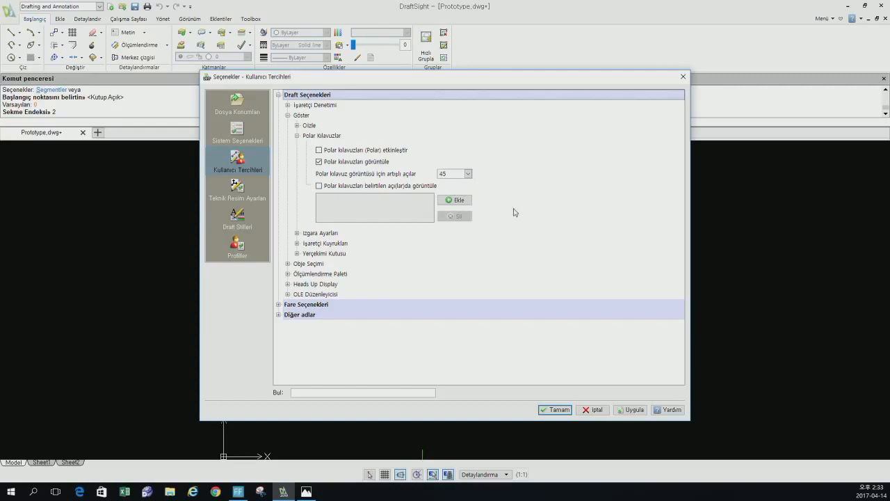
{"action": "left_click", "coordinate": [563, 413]}
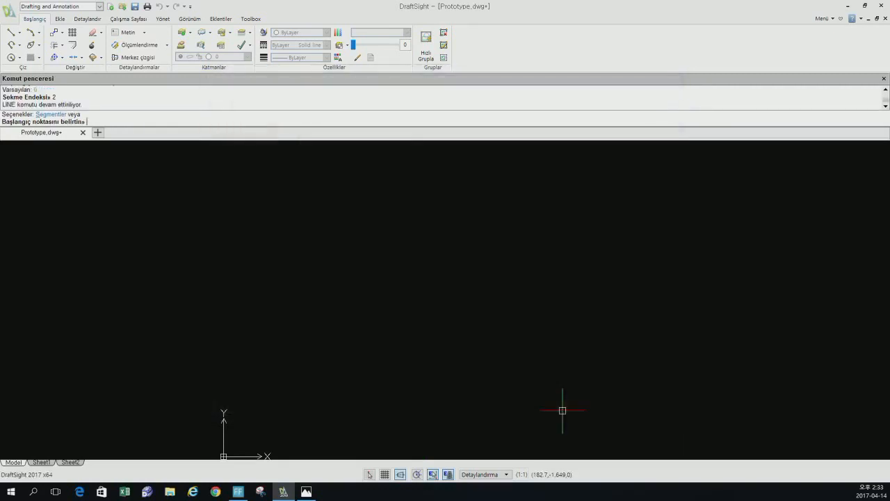
{"action": "left_click", "coordinate": [417, 474]}
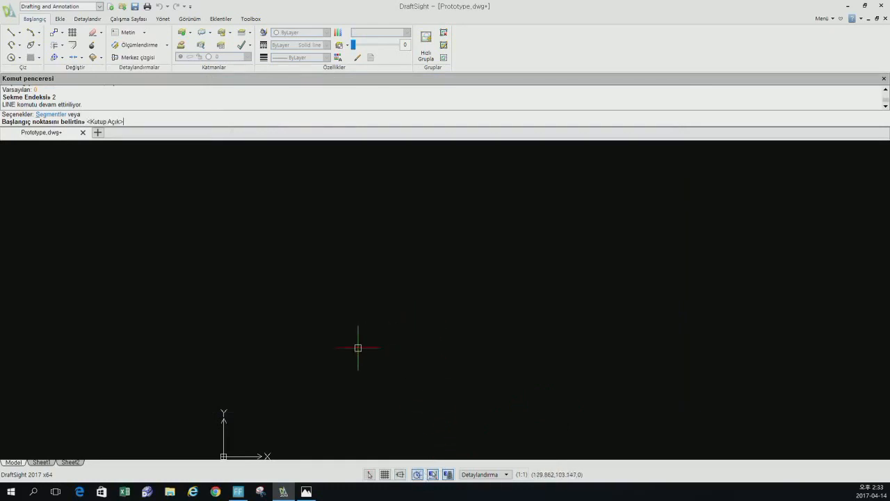
Starting up and to the right of the origin, draw a 100-unit line to the right and a 20-unit segment at 45 degrees up-right
{"action": "left_click", "coordinate": [263, 360]}
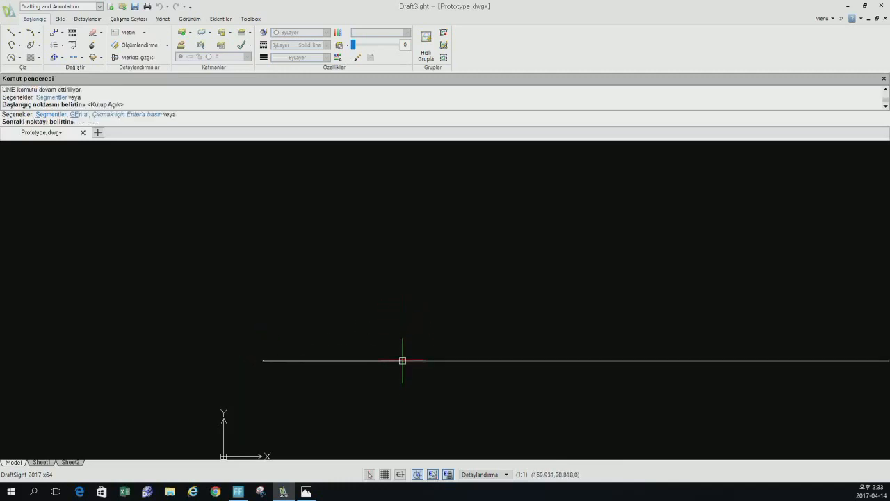
{"action": "type", "text": "100"}
{"action": "key", "text": "Return"}
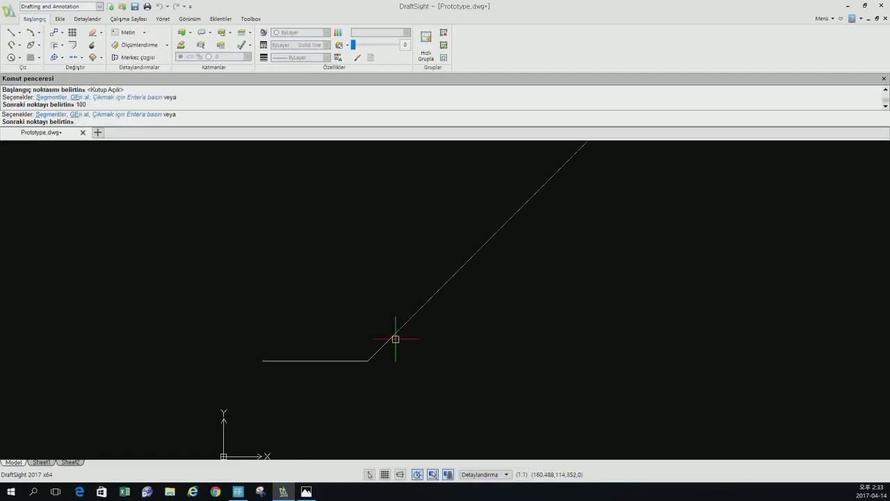
{"action": "type", "text": "20"}
{"action": "key", "text": "Return"}
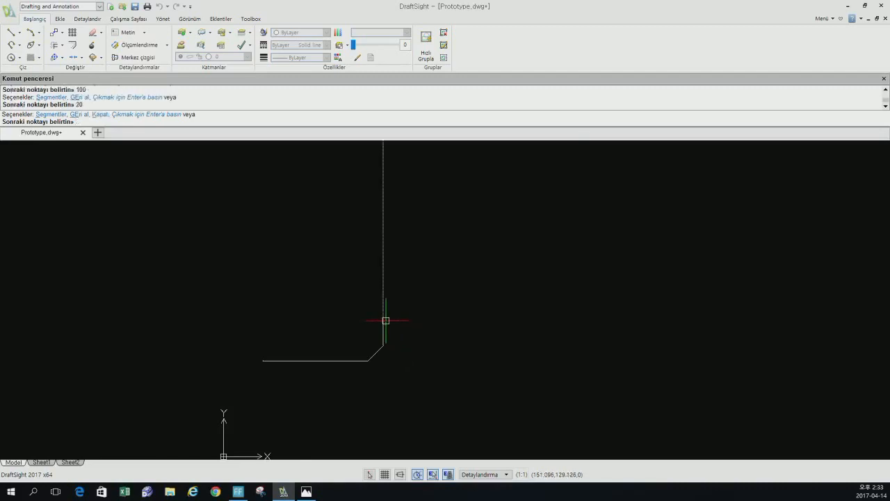
Continue the outline 20 units up and form the right-side notch: 20 left, 10 up and 20 right
{"action": "type", "text": "20"}
{"action": "key", "text": "Return"}
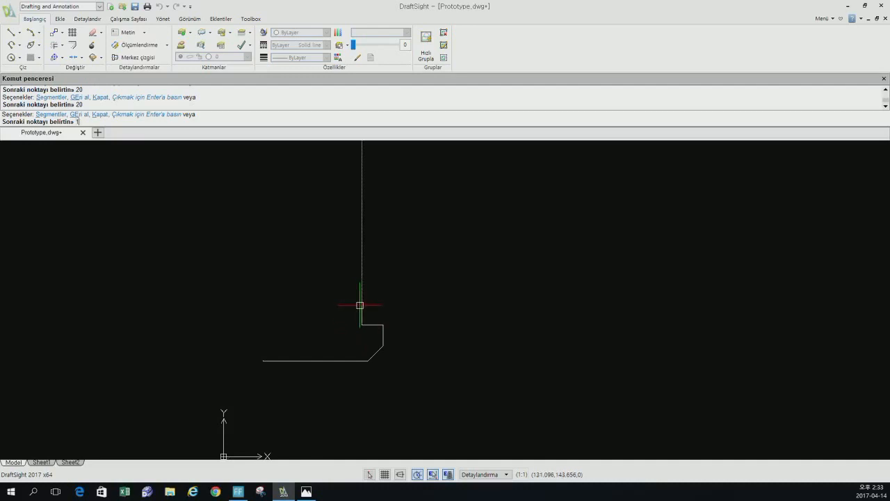
{"action": "type", "text": "10"}
{"action": "key", "text": "Return"}
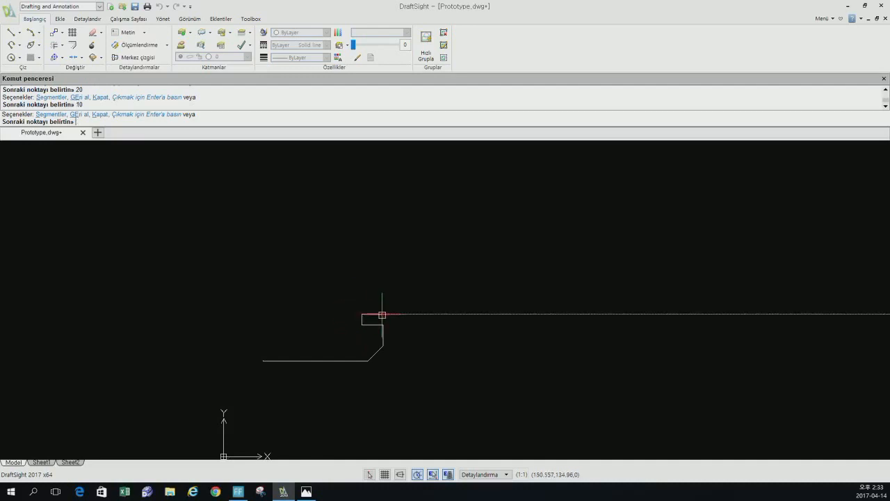
{"action": "type", "text": "20"}
{"action": "key", "text": "Return"}
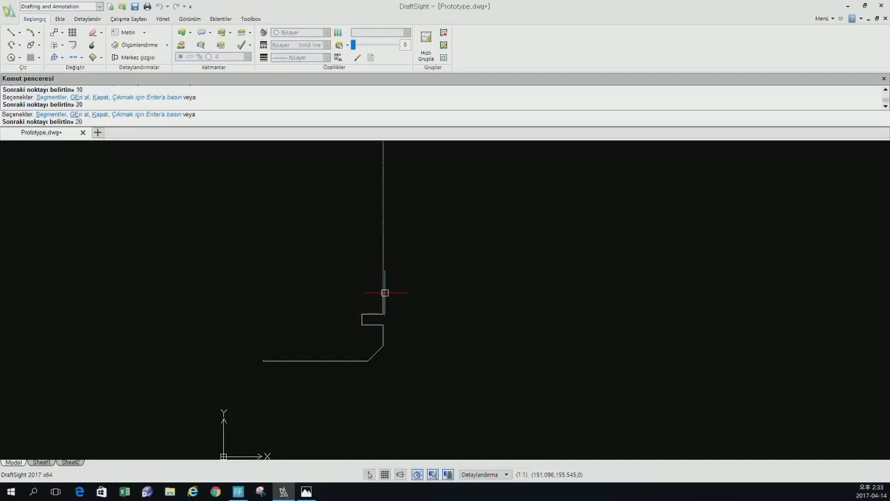
Continue the outline 20 units up, 20 units at 45 degrees up-left, and 40 units left along the top
{"action": "type", "text": "20"}
{"action": "key", "text": "Return"}
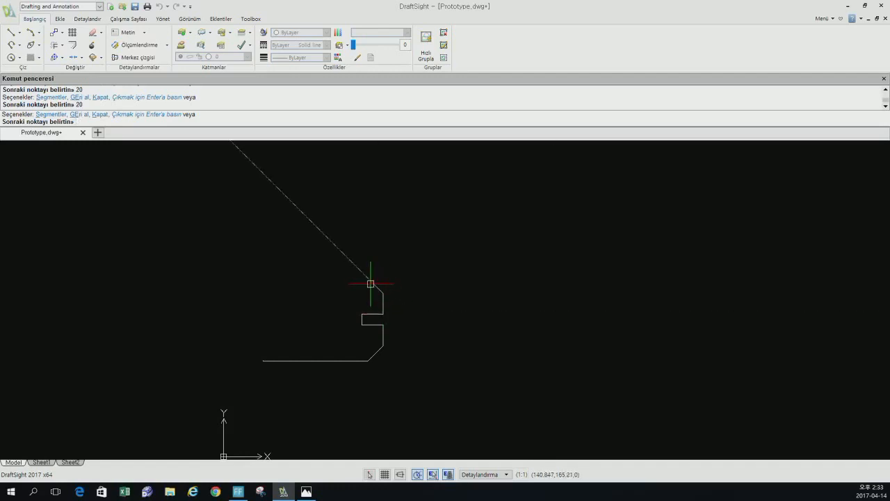
{"action": "key", "text": "BackSpace"}
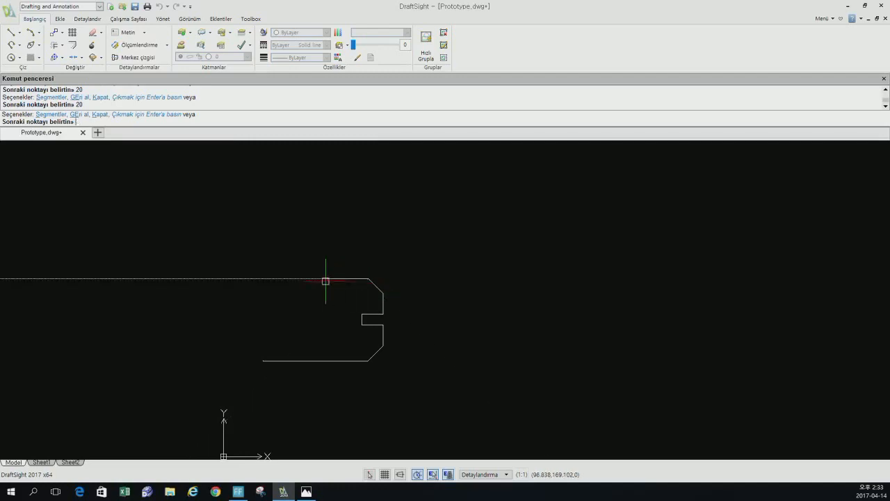
{"action": "type", "text": "40"}
{"action": "key", "text": "Return"}
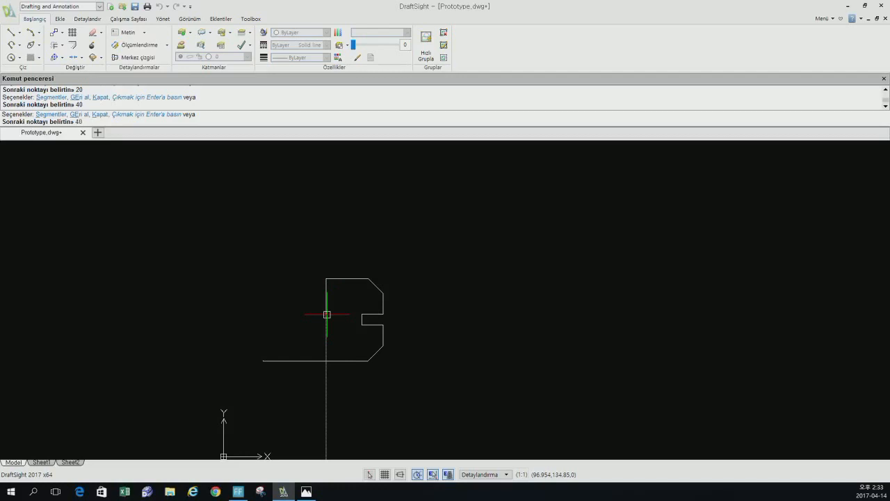
Draw the slot in the outline's top edge: 40 units down, 20 left and 40 up
{"action": "key", "text": "Return"}
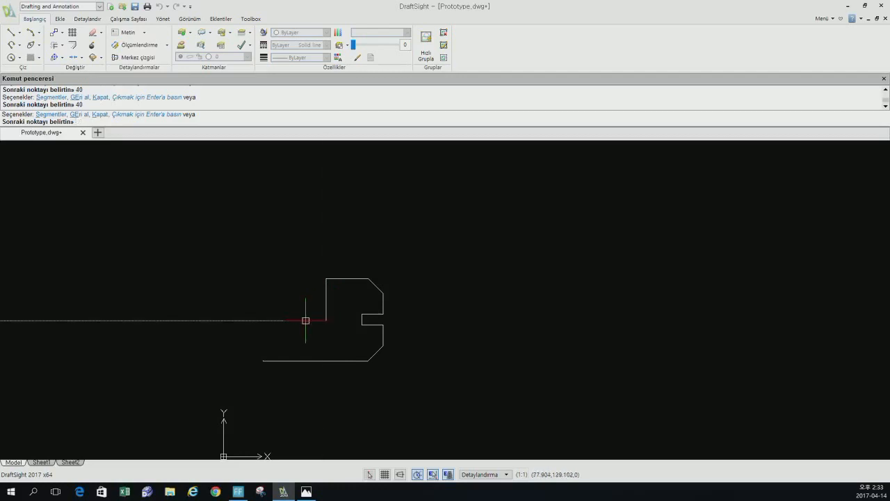
{"action": "type", "text": "20"}
{"action": "key", "text": "Return"}
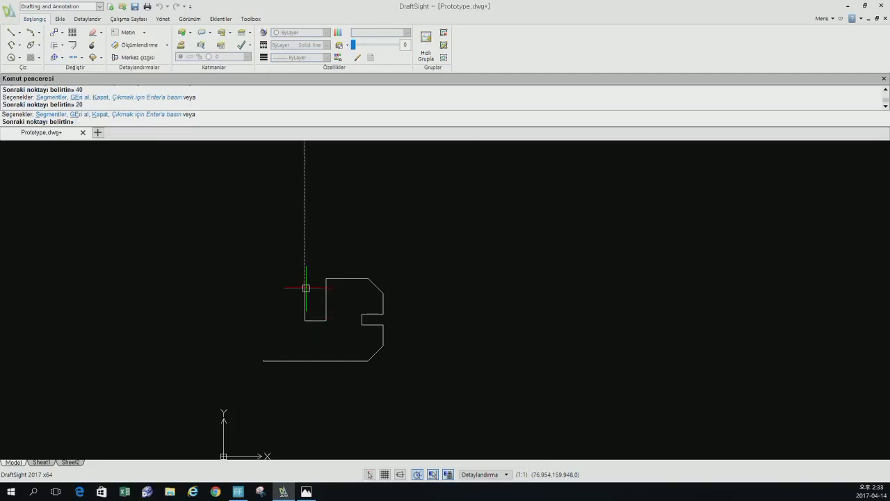
{"action": "type", "text": "40"}
{"action": "key", "text": "Return"}
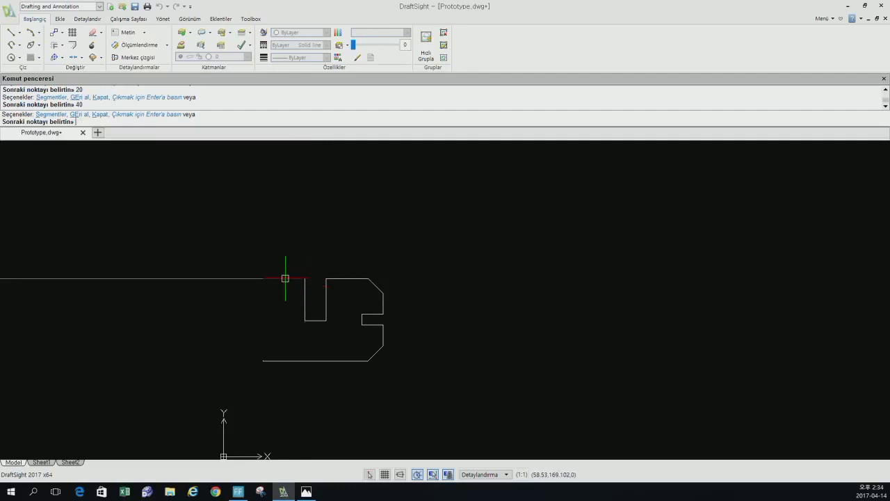
Continue the outline 40 units left, 20 units at 45 degrees down-left, and 20 units down the left side
{"action": "type", "text": "40"}
{"action": "key", "text": "Return"}
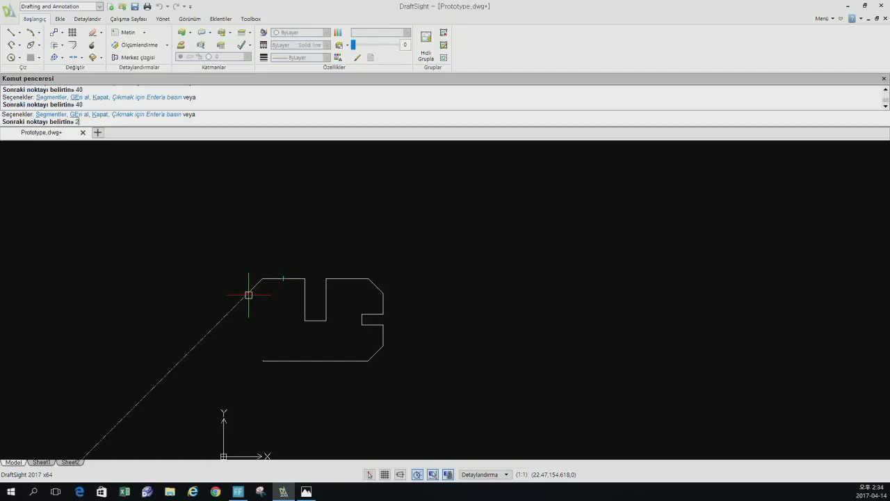
{"action": "type", "text": "20"}
{"action": "key", "text": "Return"}
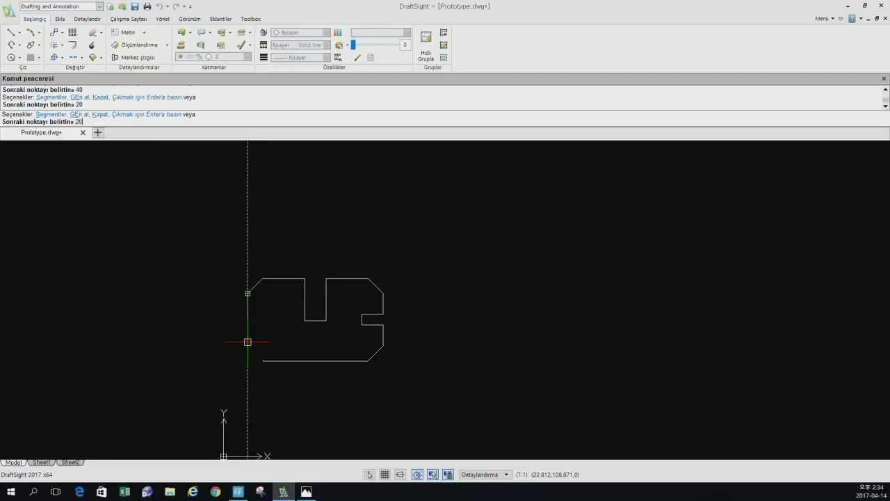
{"action": "type", "text": "20"}
{"action": "key", "text": "Return"}
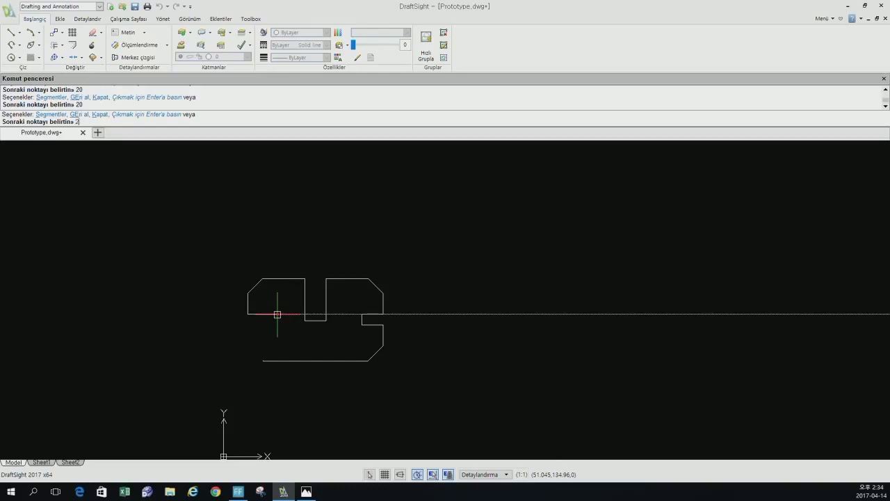
Draw the left-side notch of the outline: 20 units right, 10 down and 20 left
{"action": "key", "text": "Return"}
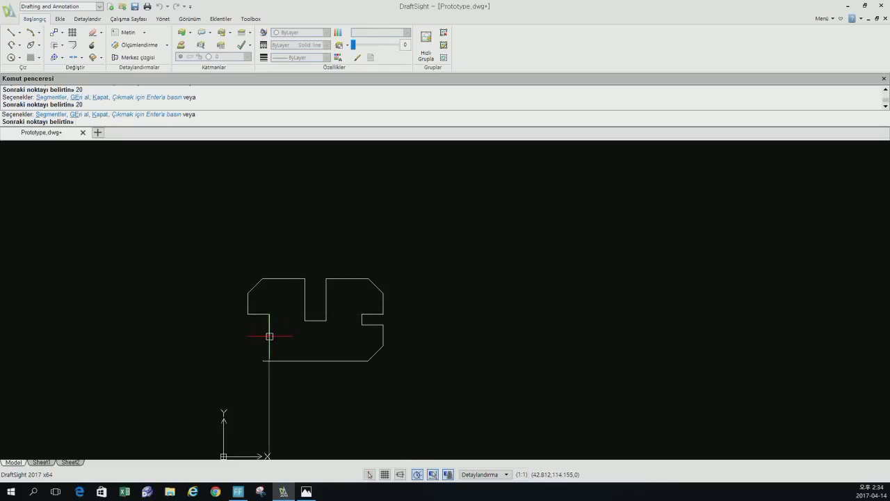
{"action": "type", "text": "10"}
{"action": "key", "text": "Return"}
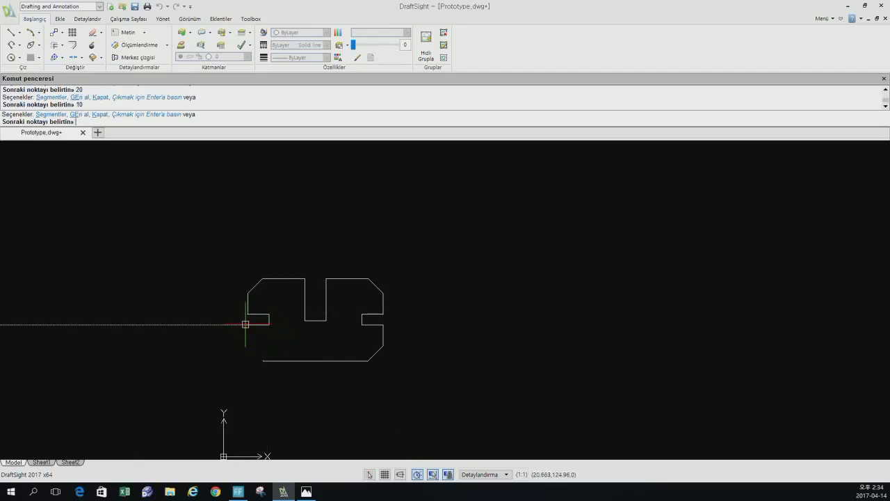
{"action": "type", "text": "20"}
{"action": "key", "text": "Return"}
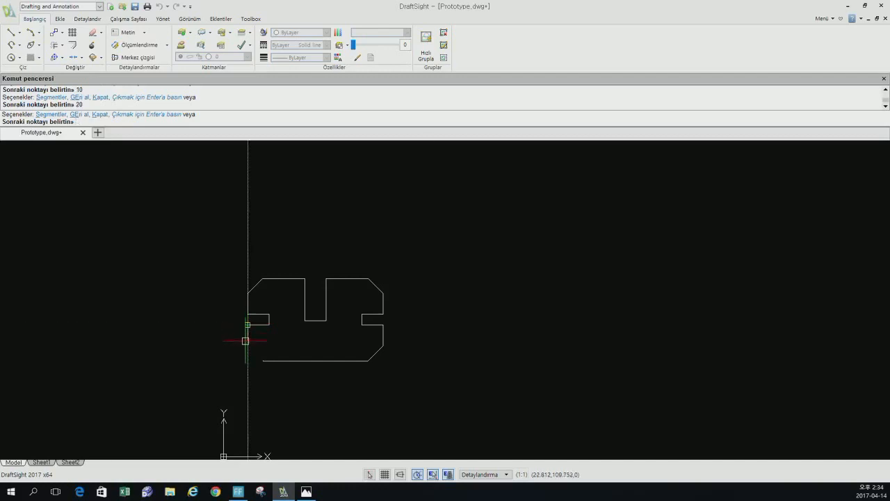
Extend the left side 20 units down and close the outline to its start point
{"action": "type", "text": "20"}
{"action": "key", "text": "Return"}
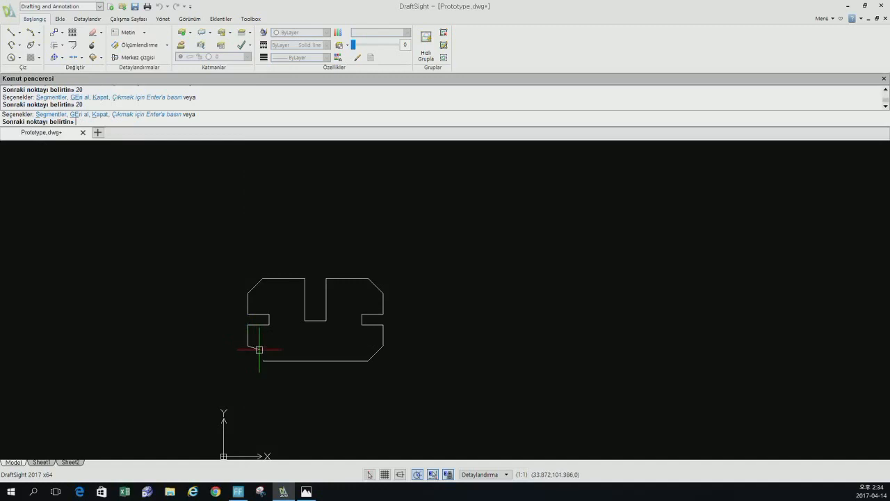
{"action": "type", "text": "k"}
{"action": "key", "text": "Return"}
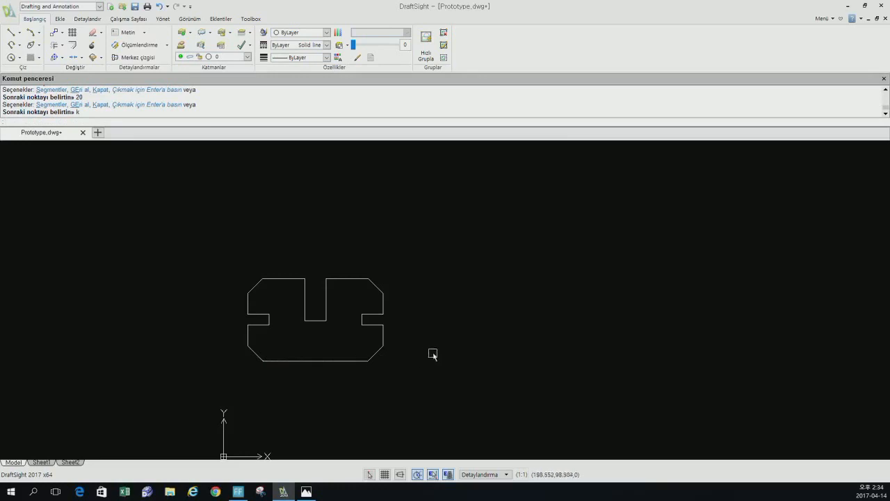
Begin an octagon to the right of the first shape with 50-unit sides going right, 45 degrees up-right, and straight up
{"action": "scroll", "coordinate": [407, 330], "scroll_direction": "up", "scroll_amount": 1}
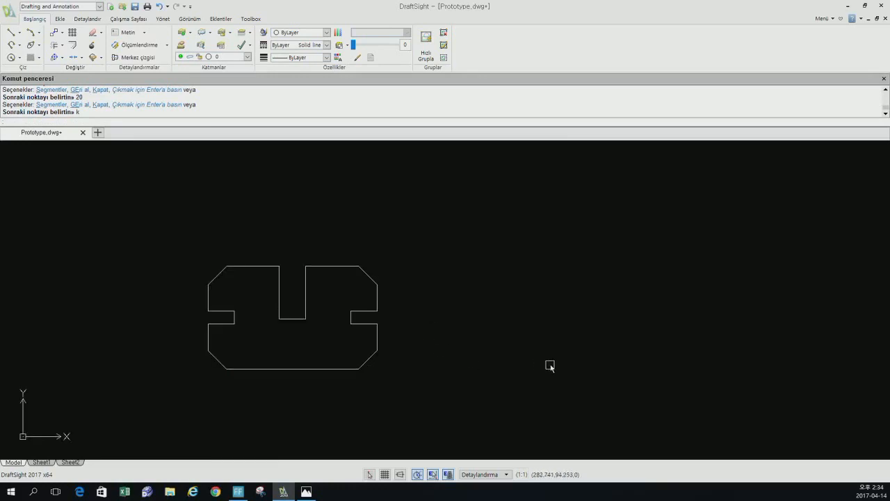
{"action": "type", "text": "l"}
{"action": "key", "text": "Return"}
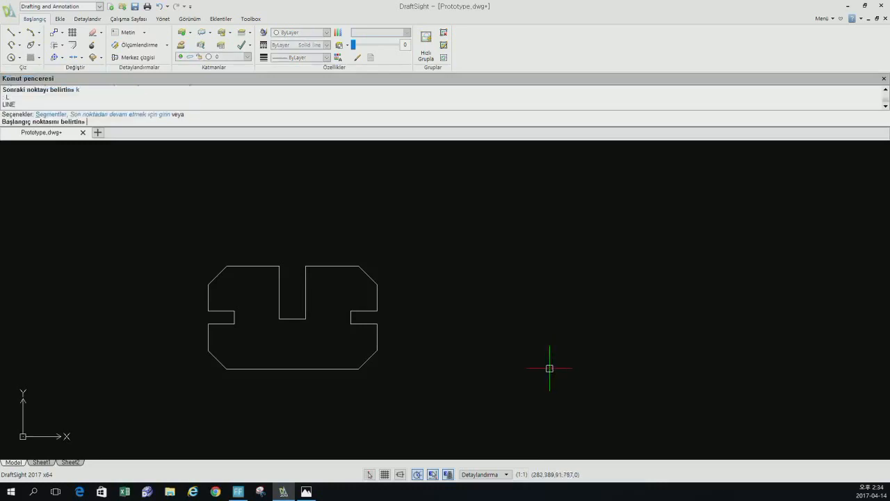
{"action": "left_click", "coordinate": [577, 383]}
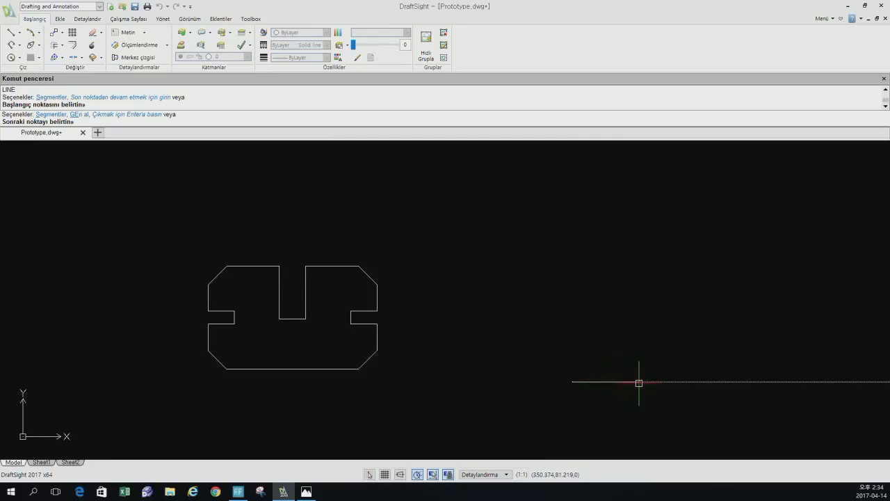
{"action": "type", "text": "50"}
{"action": "key", "text": "Return"}
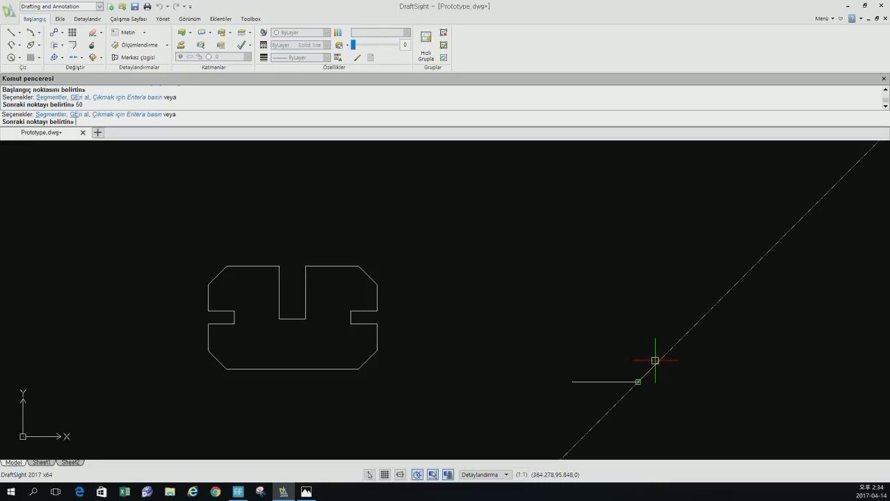
{"action": "type", "text": "50"}
{"action": "key", "text": "Return"}
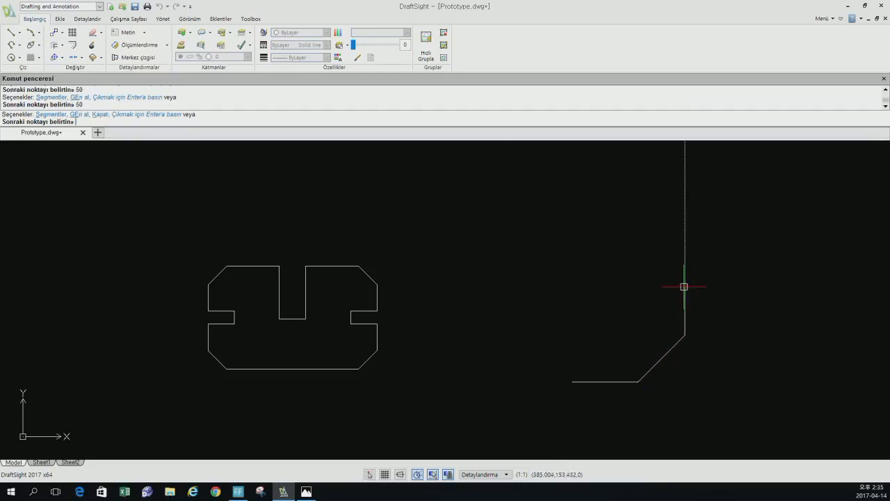
{"action": "type", "text": "50"}
{"action": "key", "text": "Return"}
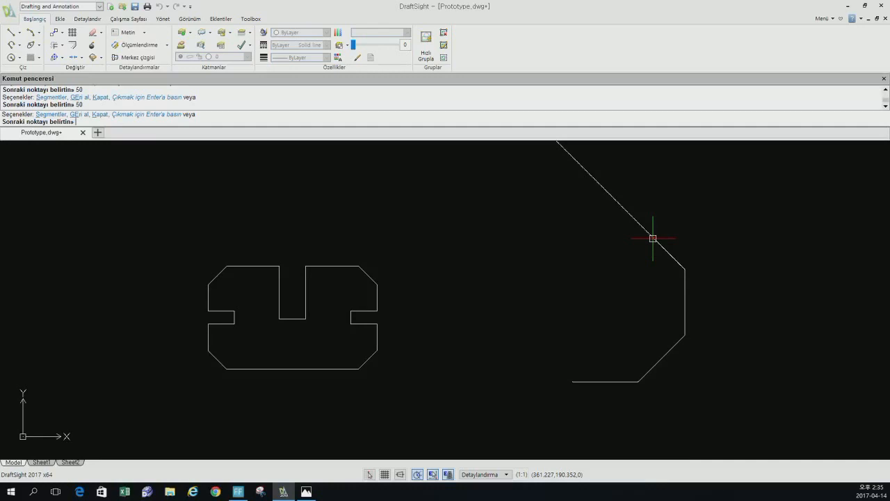
Continue the octagon with 50-unit sides going up-left, left, down-left and down, and close it to its start point
{"action": "type", "text": "50"}
{"action": "key", "text": "Return"}
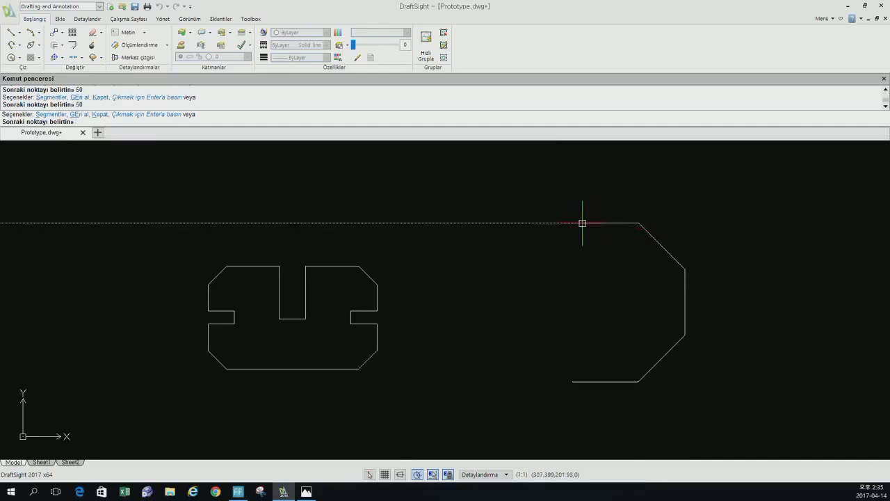
{"action": "key", "text": "Return"}
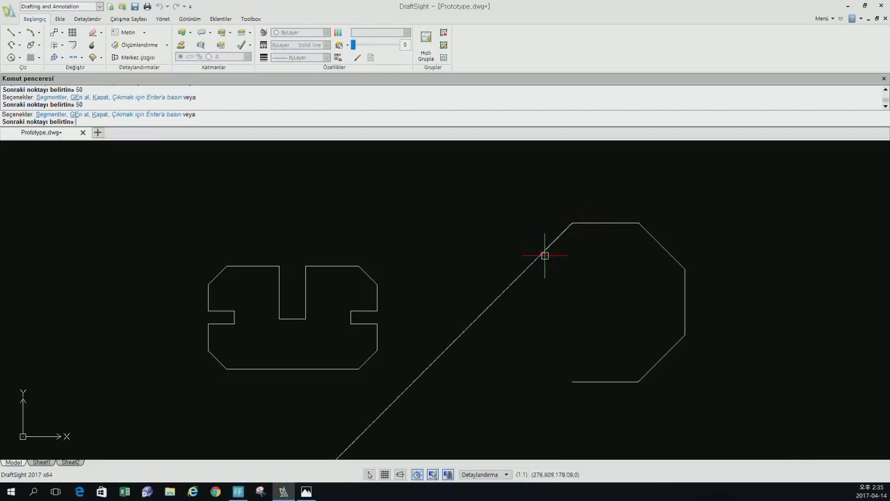
{"action": "type", "text": "50"}
{"action": "key", "text": "Return"}
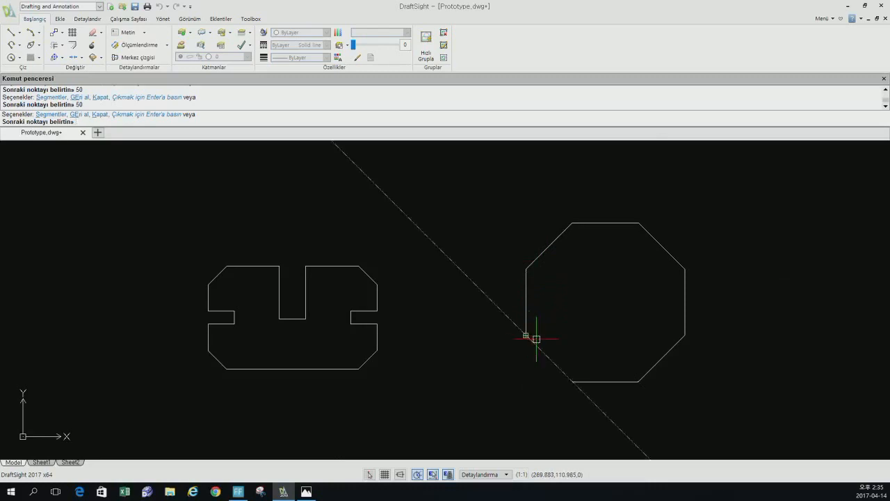
{"action": "type", "text": "k"}
{"action": "key", "text": "Return"}
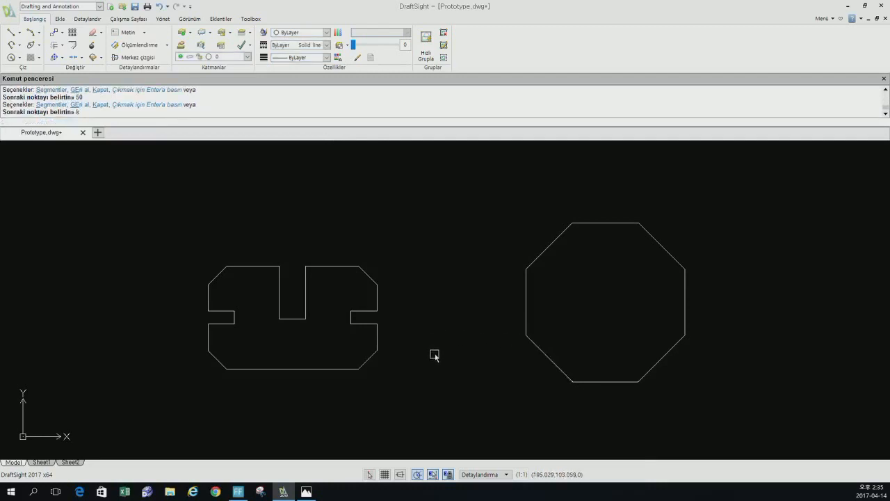